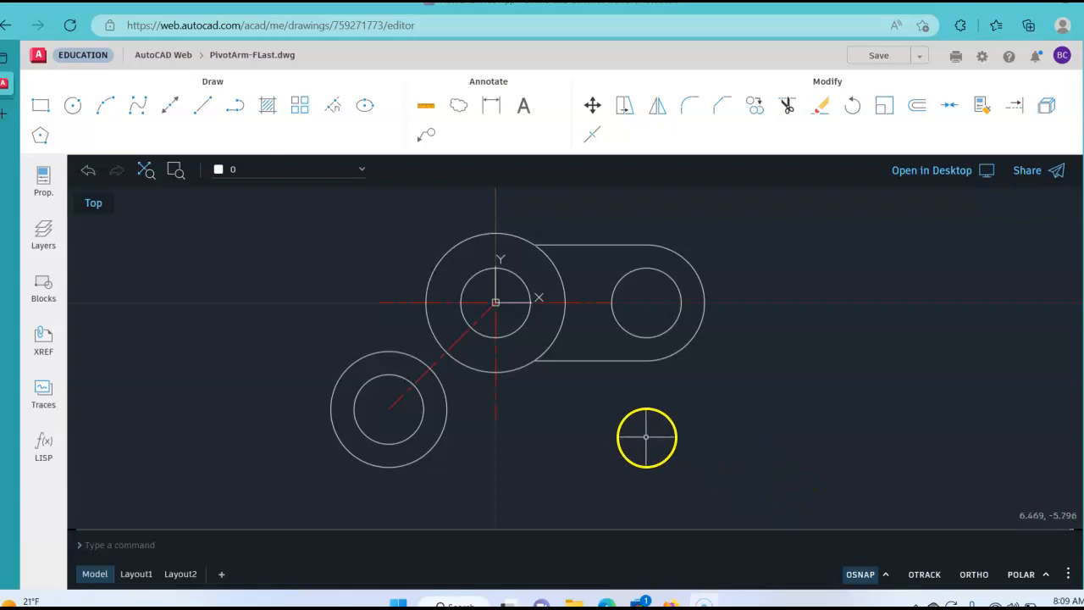
Turn off the Center Line layer and make Construction Line the current layer
middle_click_drag(667, 436, 679, 436)
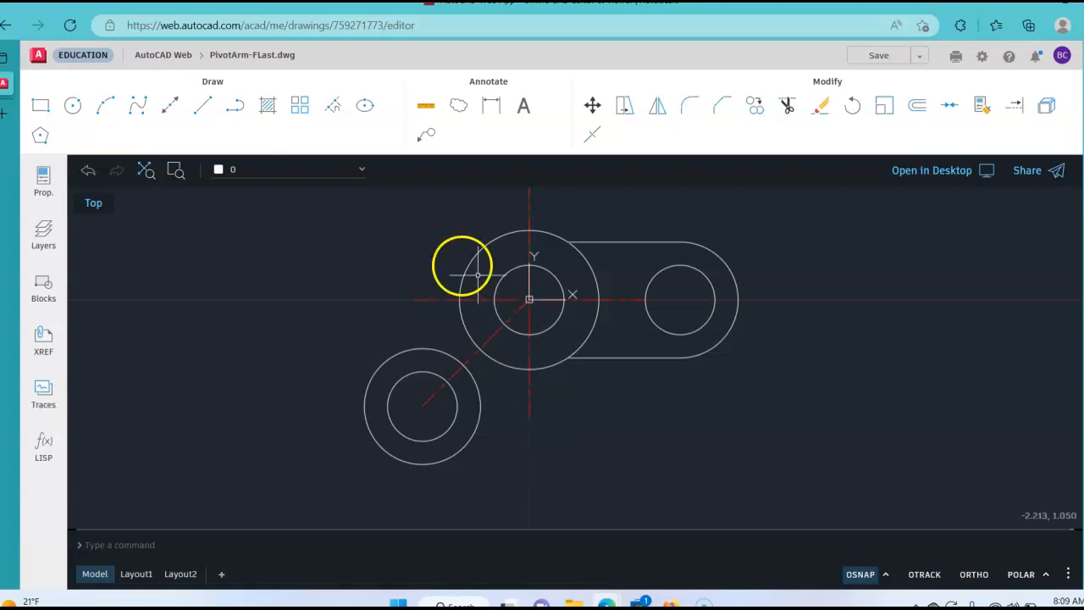
left_click(44, 241)
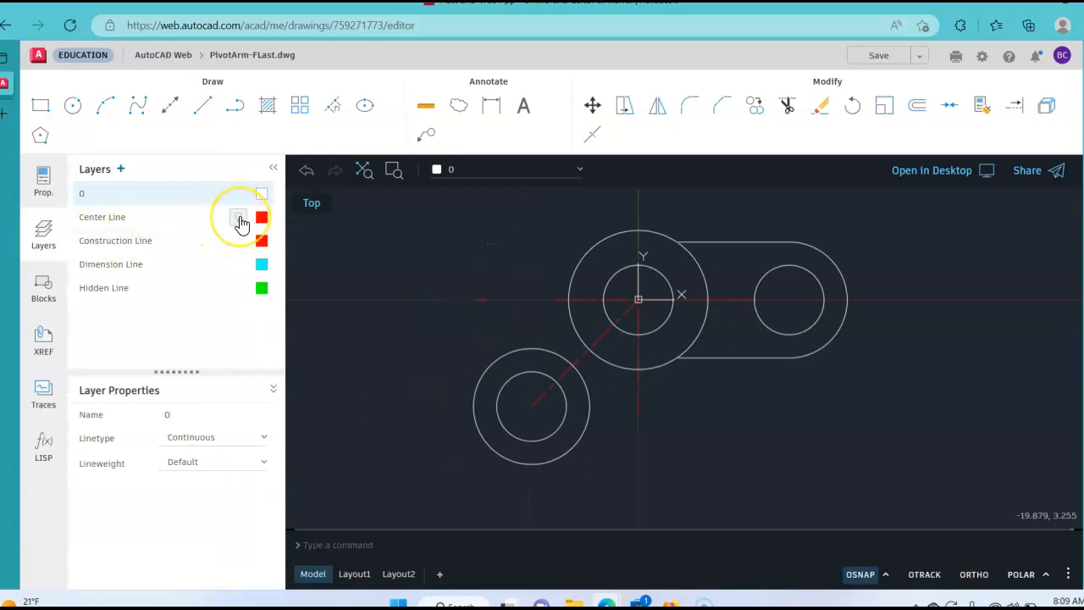
left_click(240, 218)
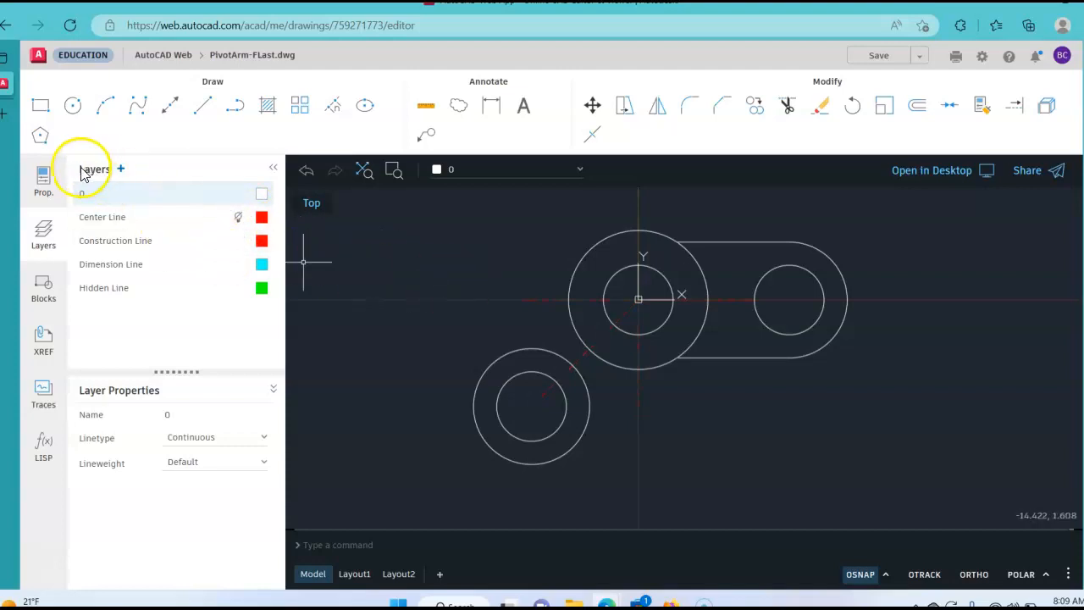
left_click(45, 236)
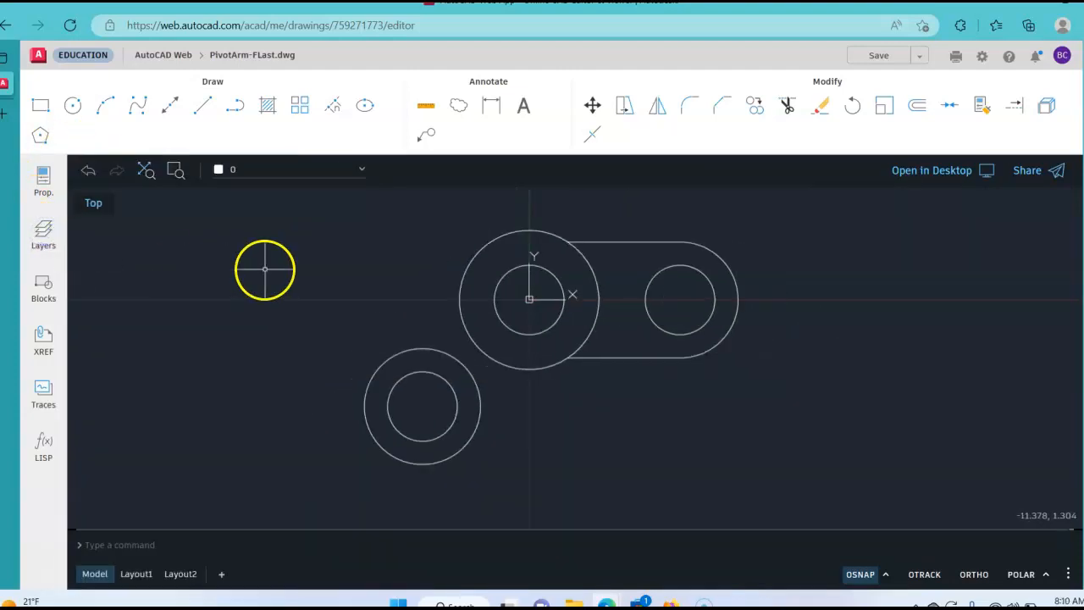
left_click(358, 170)
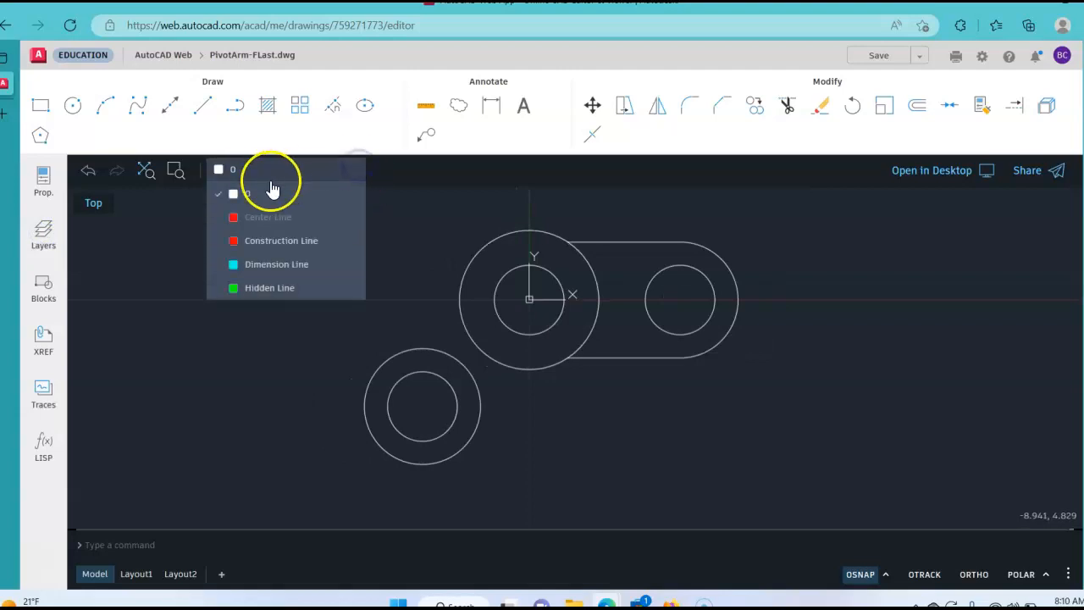
left_click(276, 242)
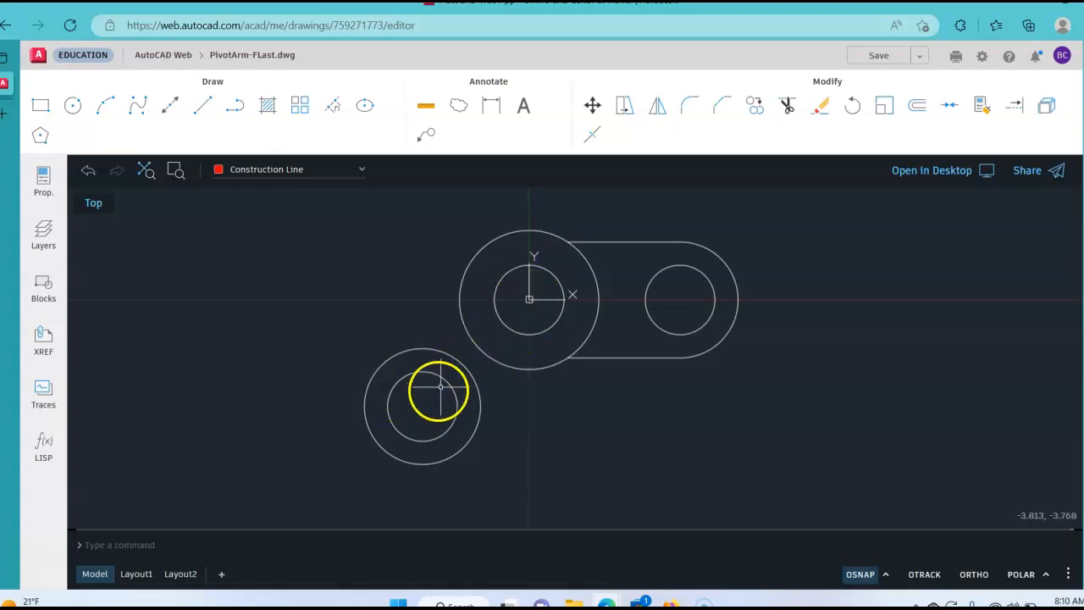
left_click(203, 106)
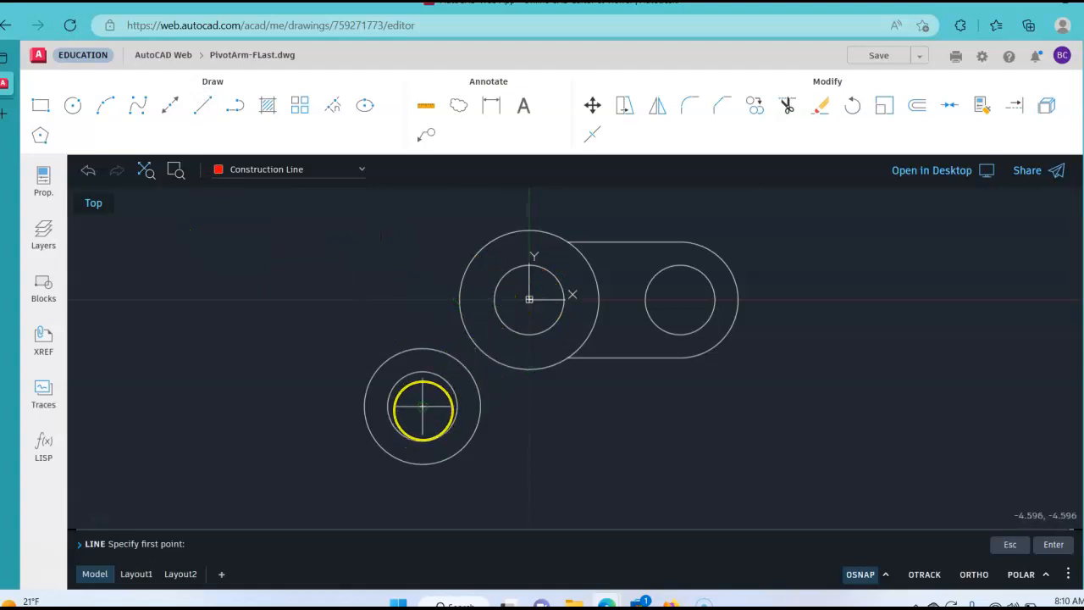
left_click(422, 409)
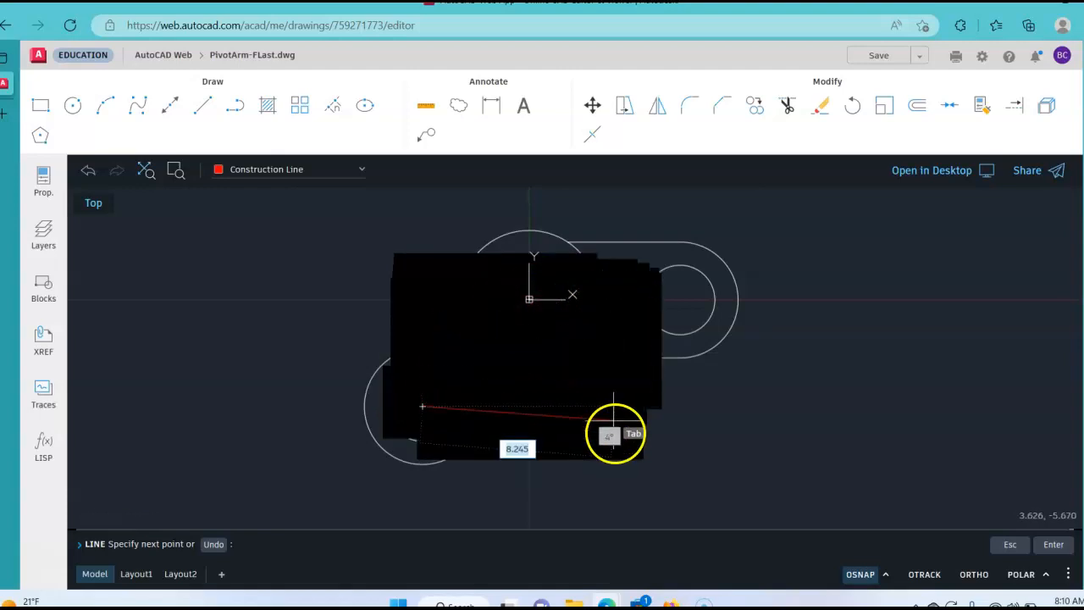
key("Escape")
key("Escape")
key("Escape")
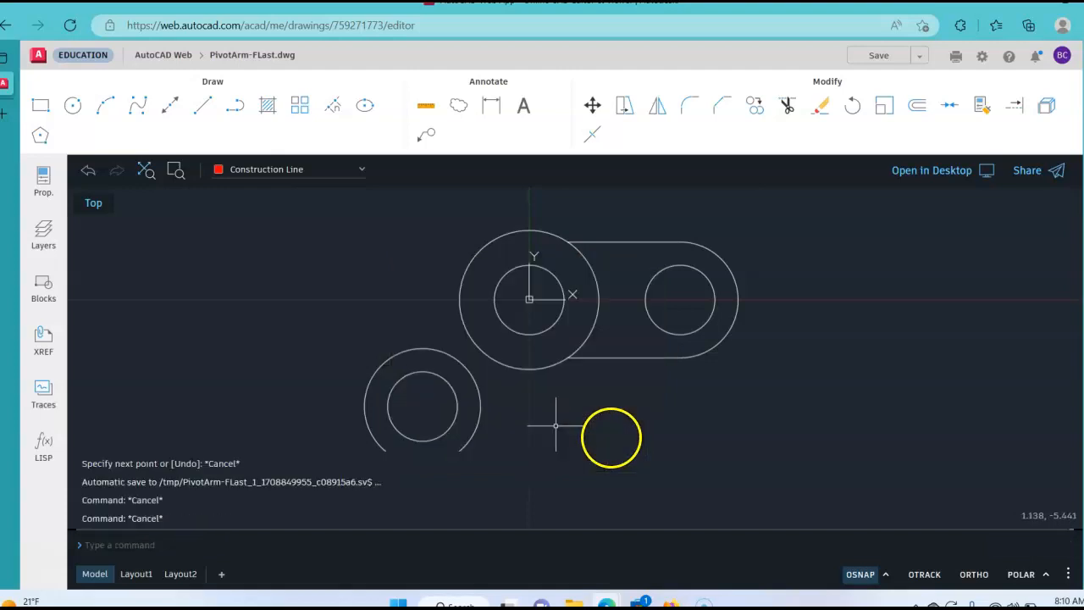
Check whether the Endpoint, Intersection, Center and Quadrant object snaps are enabled
left_click(886, 575)
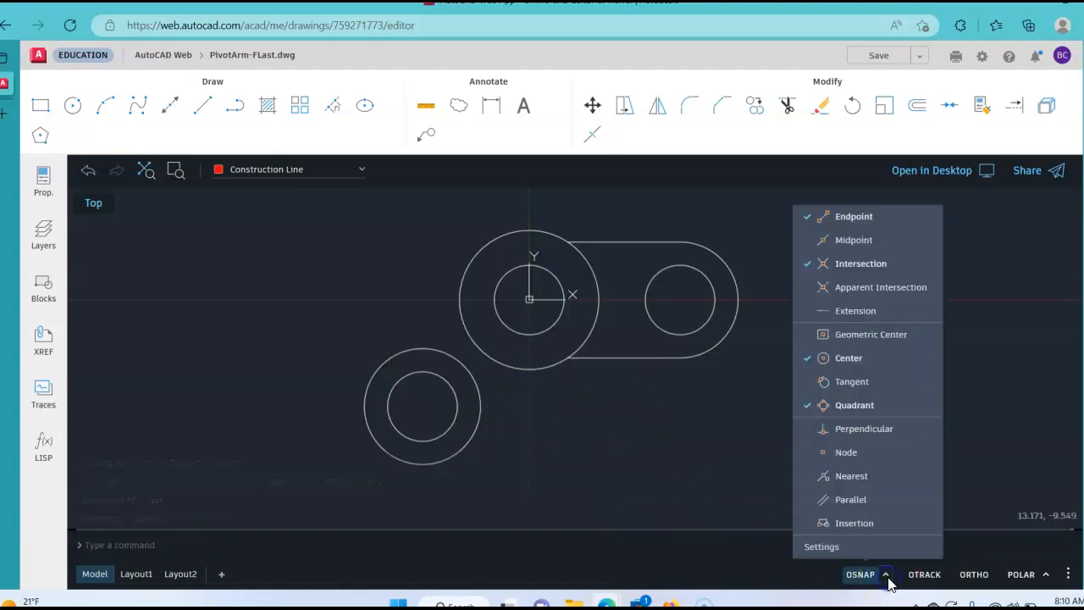
left_click(812, 218)
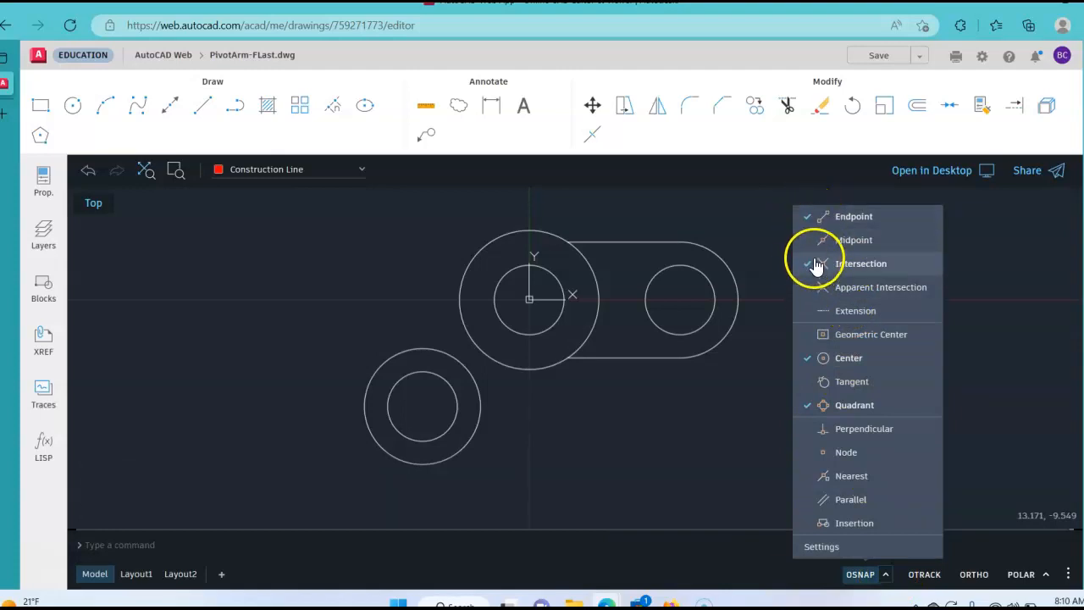
left_click(815, 264)
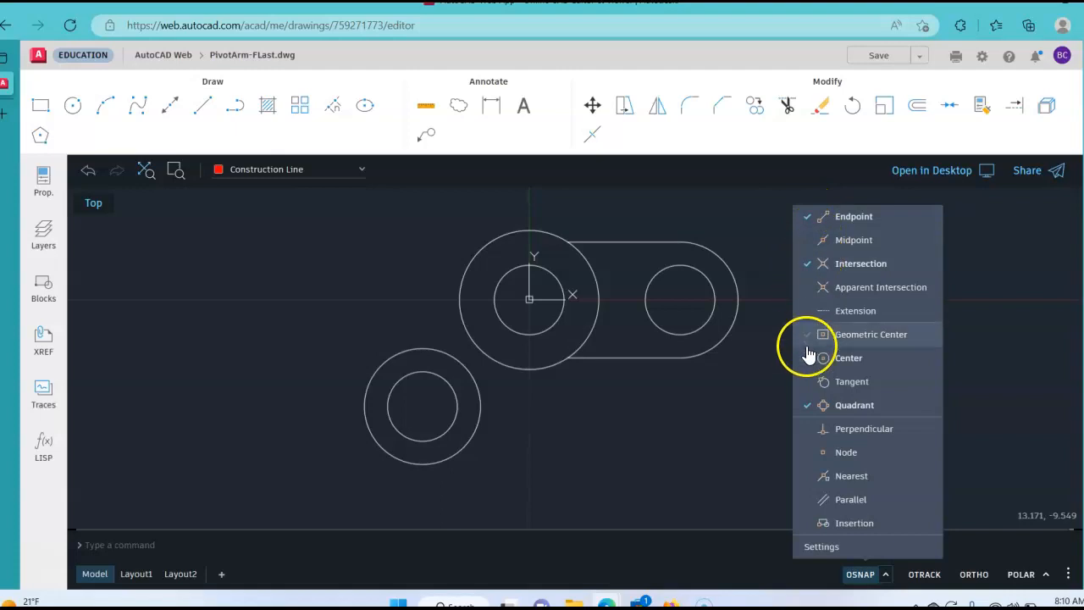
left_click(812, 407)
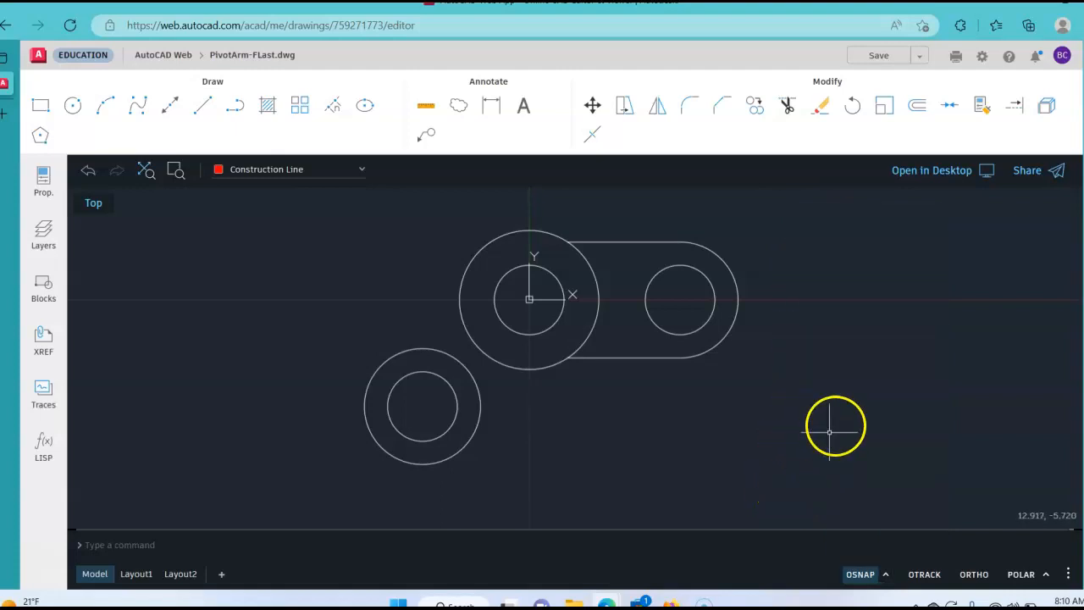
Draw a construction line from the center of the middle hub circles to the center of the lower-left circles
left_click(169, 105)
left_click(208, 107)
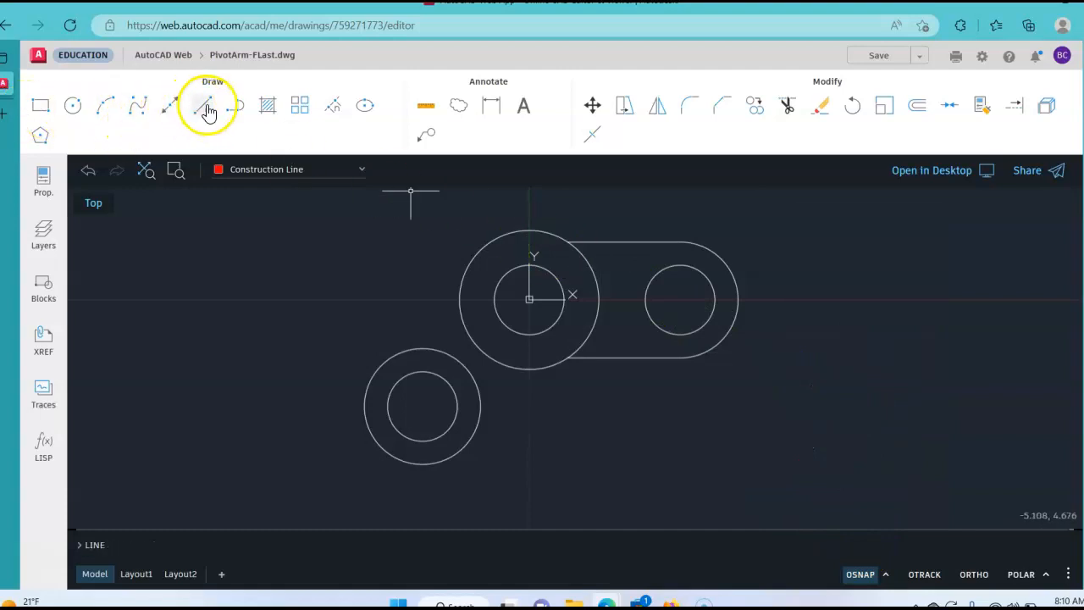
left_click(530, 299)
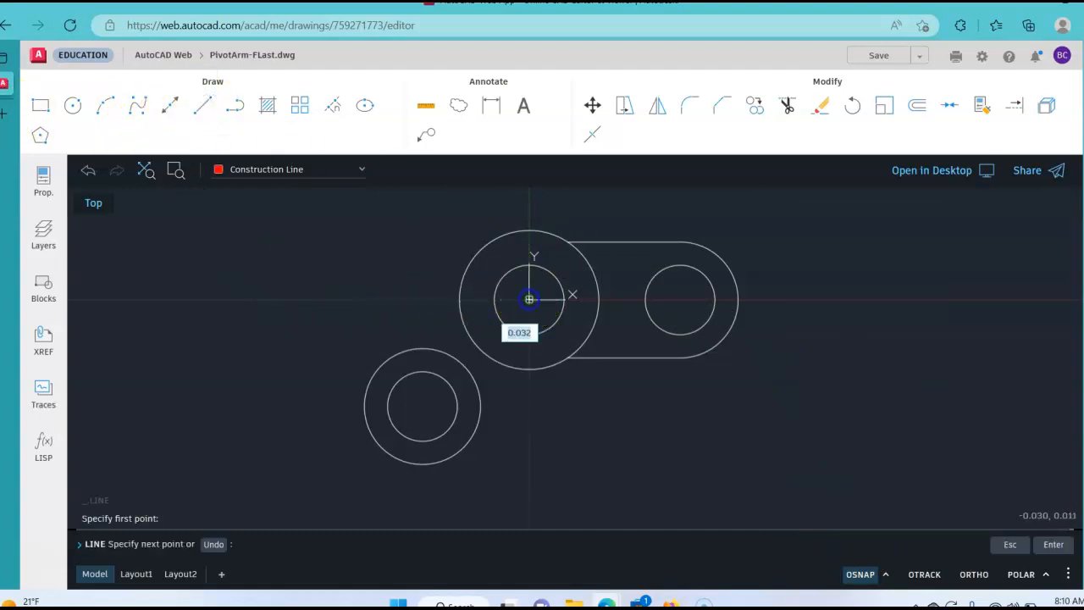
left_click(422, 409)
right_click(581, 407)
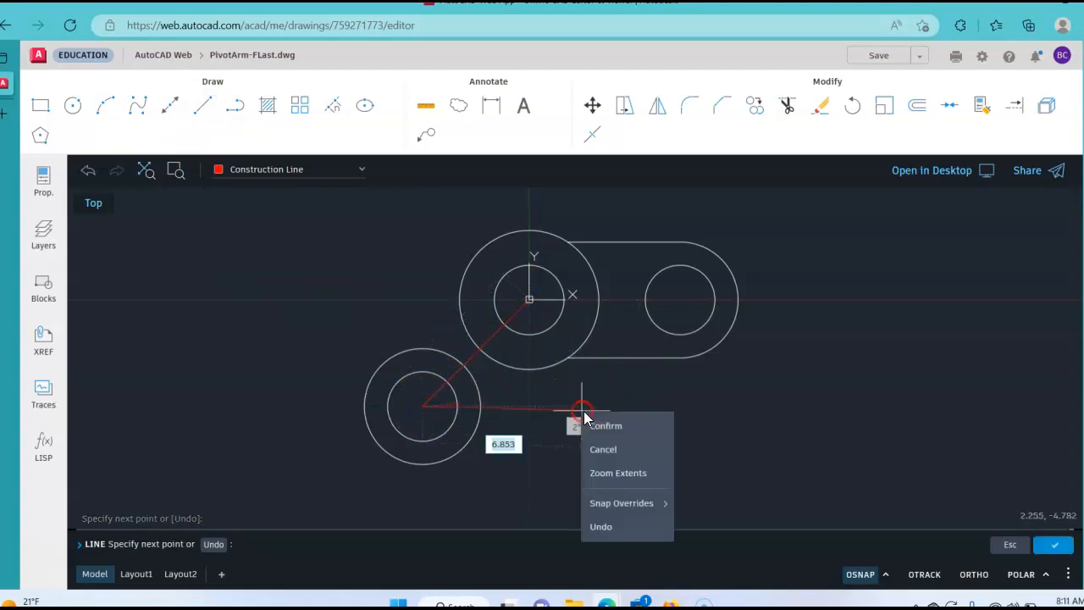
left_click(605, 426)
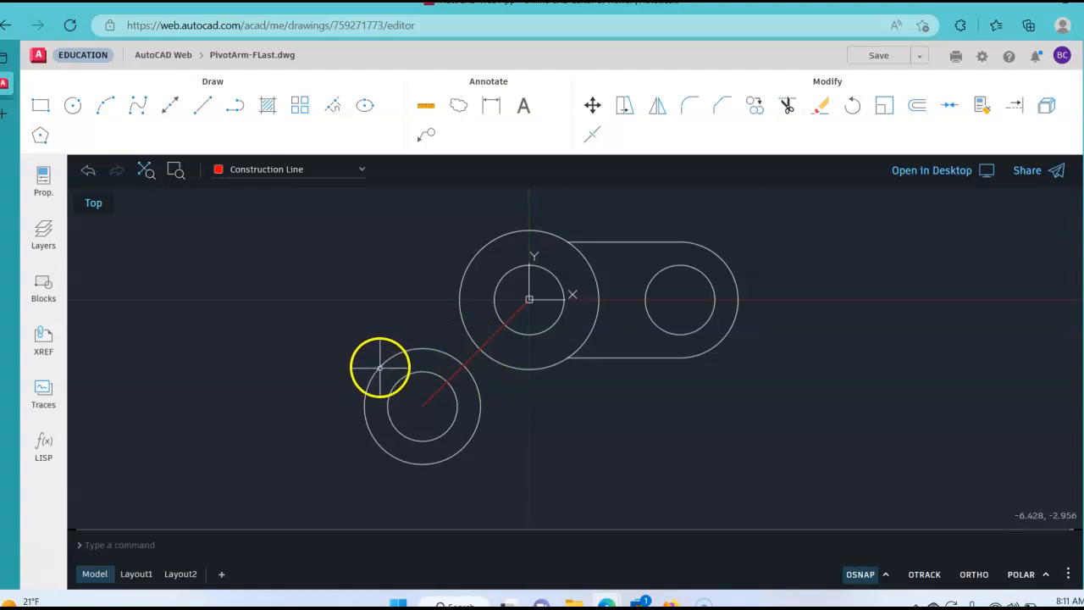
left_click(427, 407)
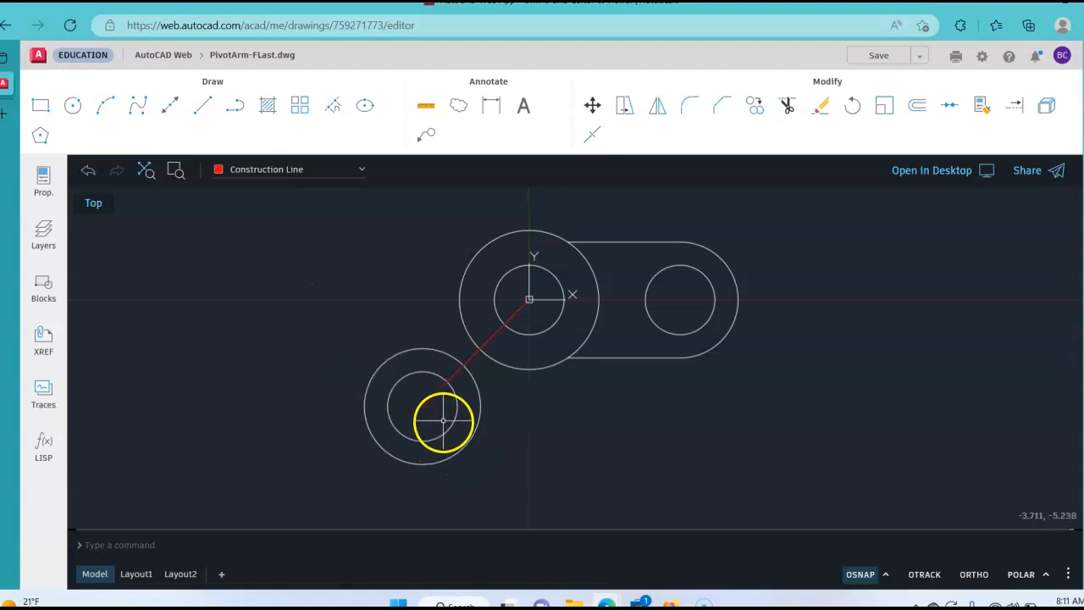
left_click(529, 422)
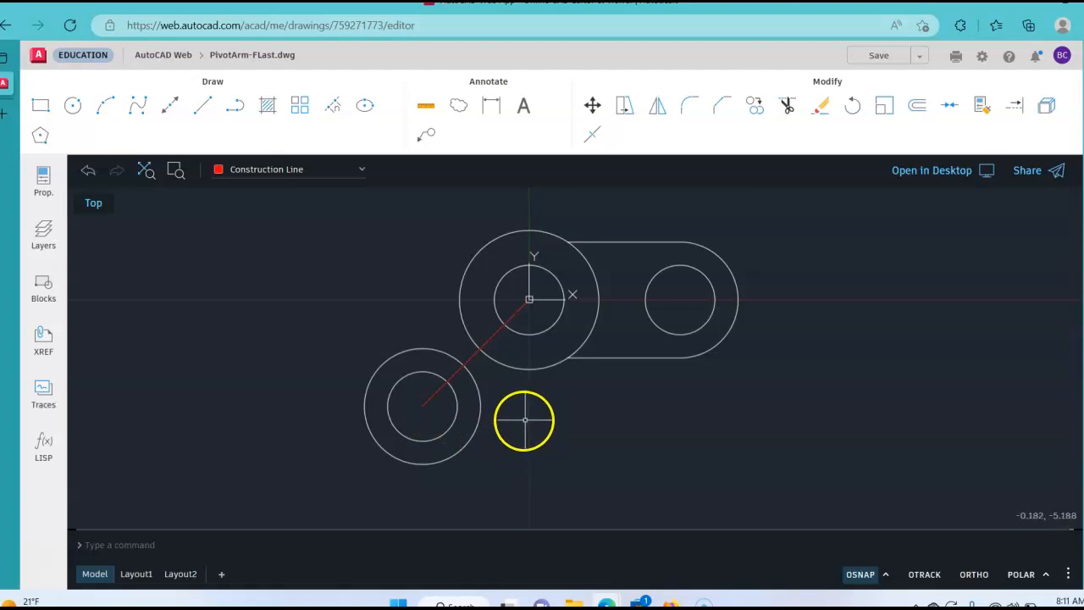
Offset the angled construction line by 2.5 to both its upper-left and lower-right sides
left_click(918, 108)
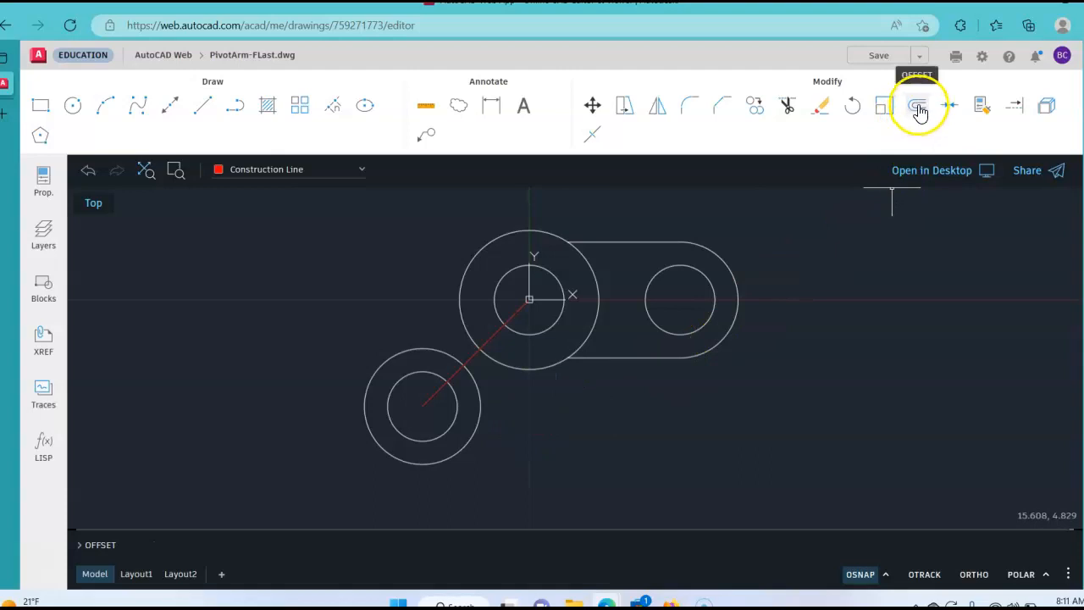
left_click(919, 110)
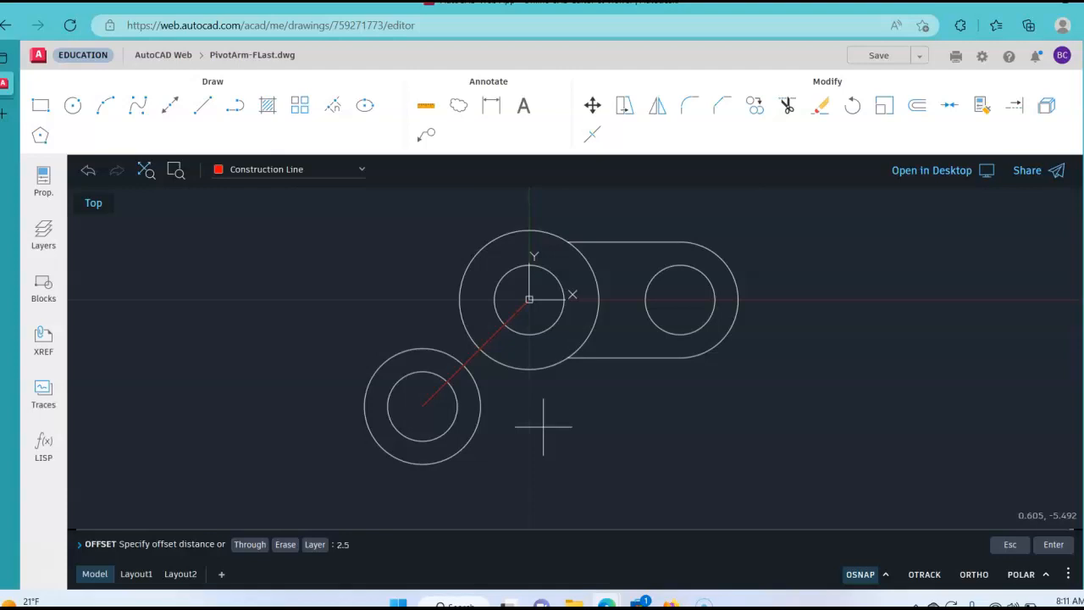
key("Return")
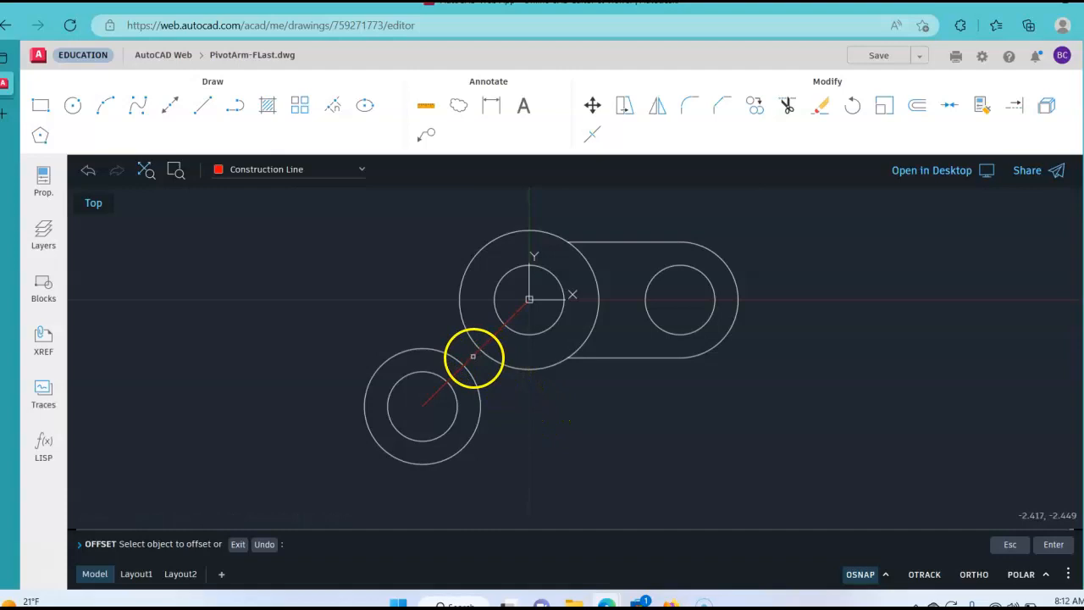
left_click(473, 356)
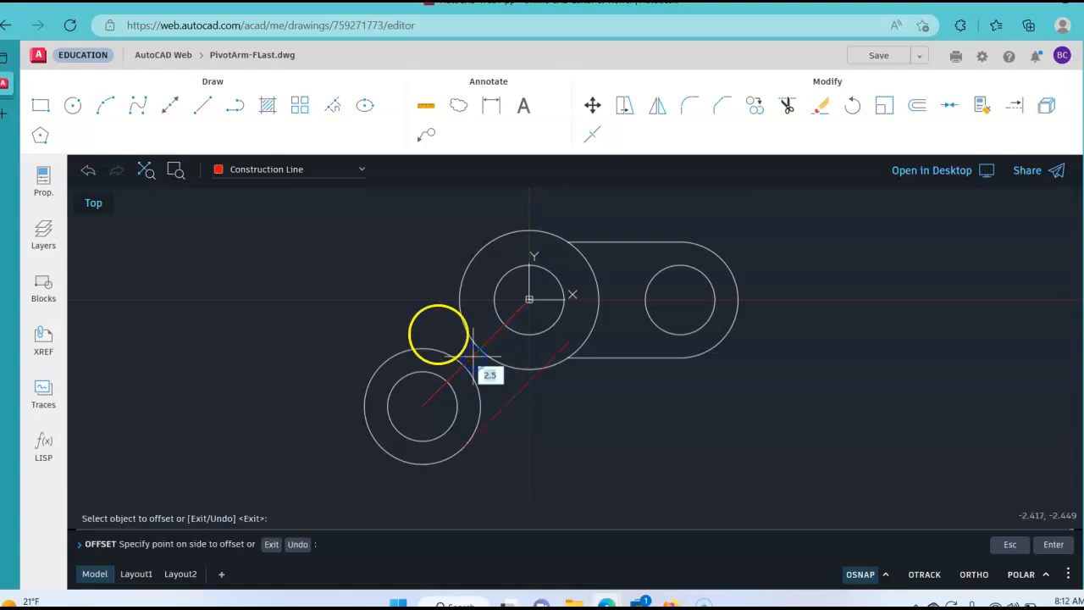
left_click(389, 290)
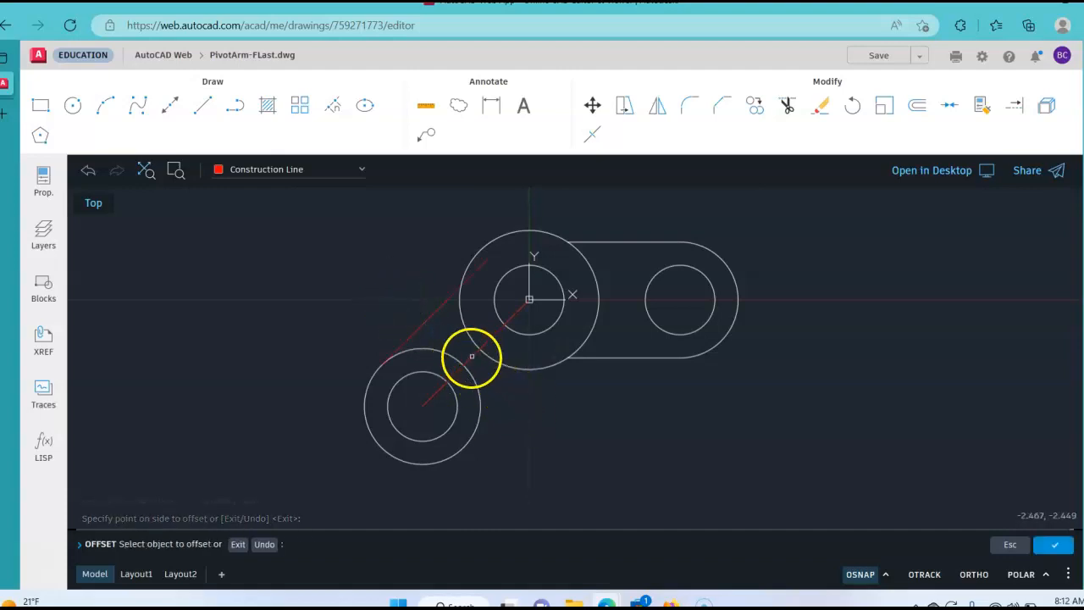
left_click(472, 357)
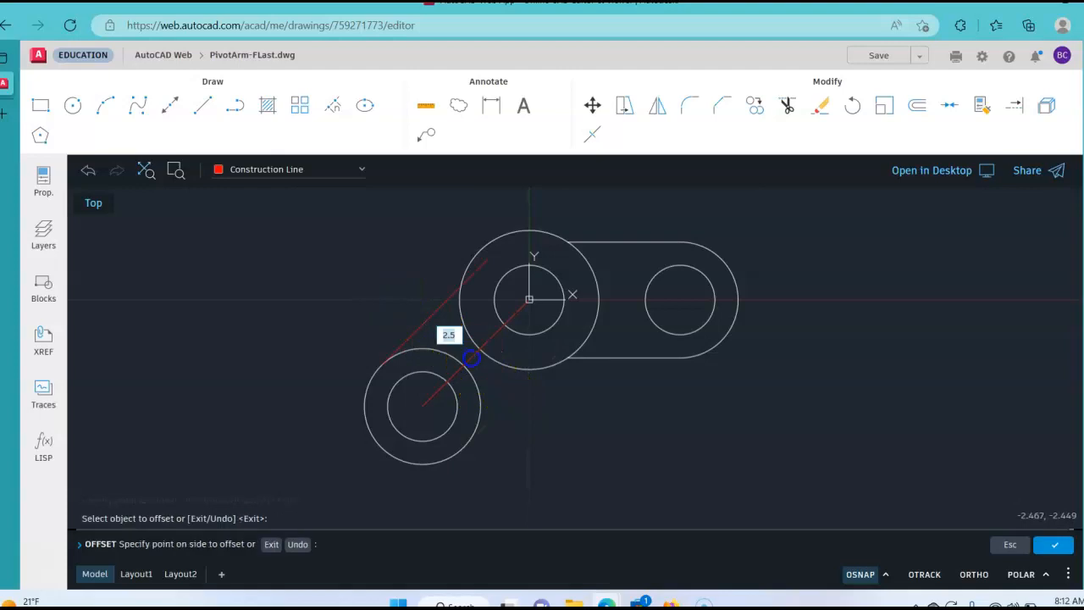
left_click(531, 415)
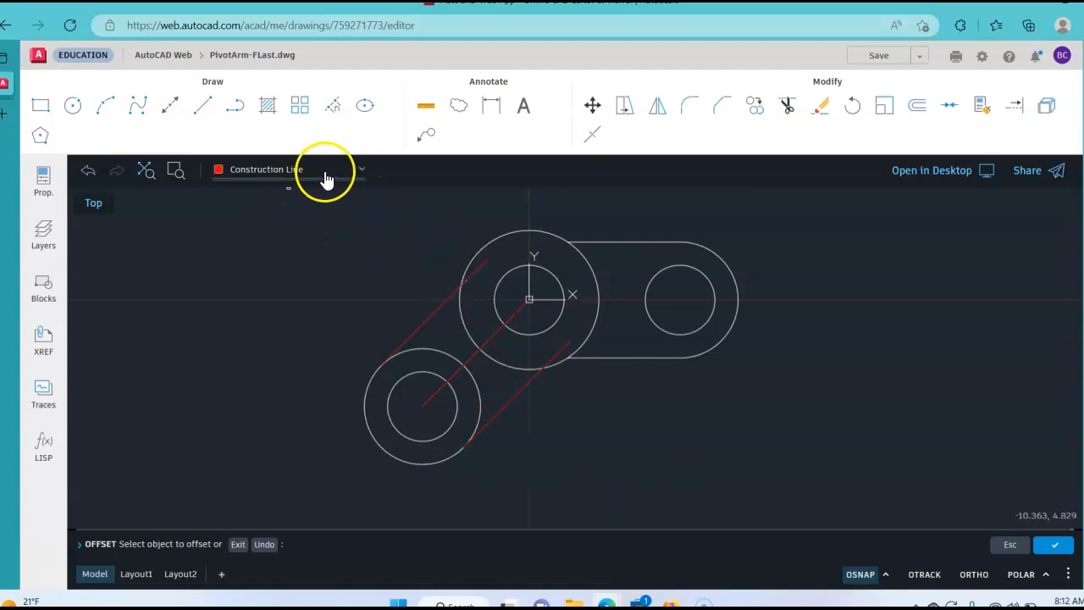
On layer 0, draw a line over the upper-left offset line from the lower-left outer circle to the hub's outer circle
left_click(364, 169)
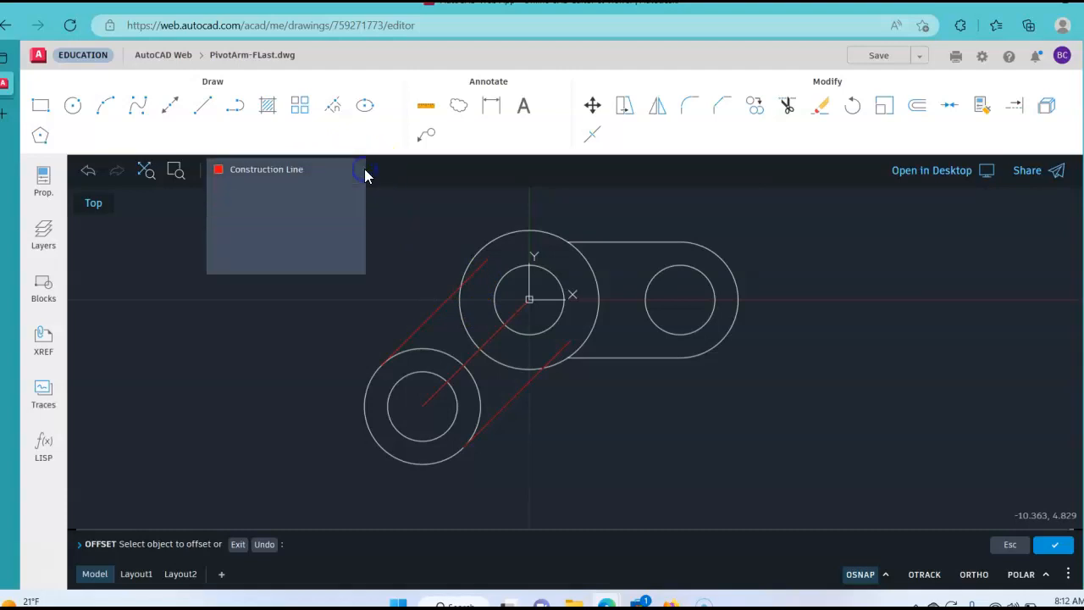
left_click(300, 195)
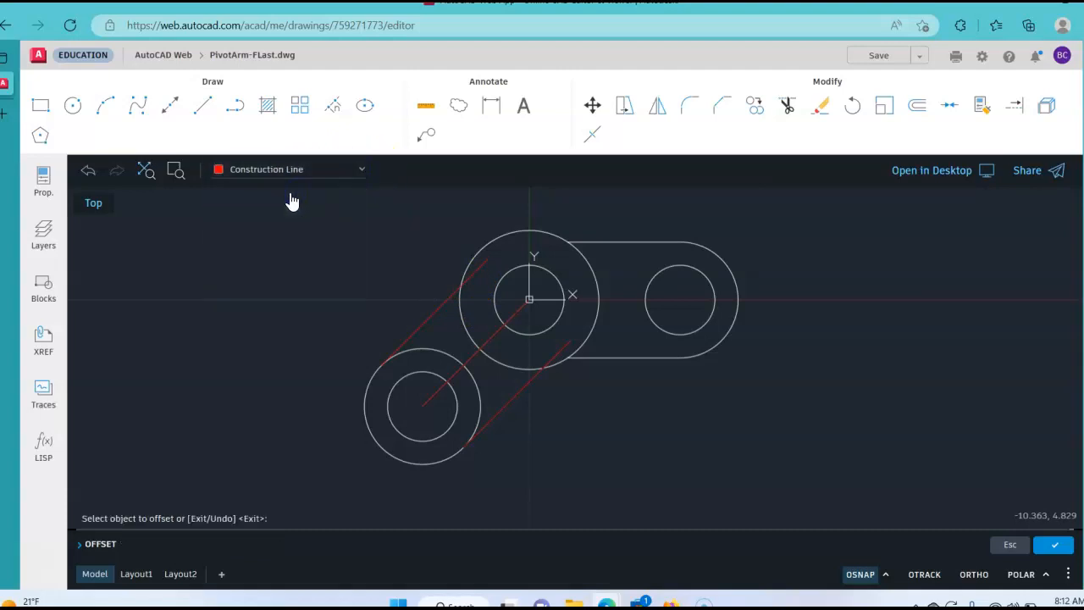
left_click(202, 105)
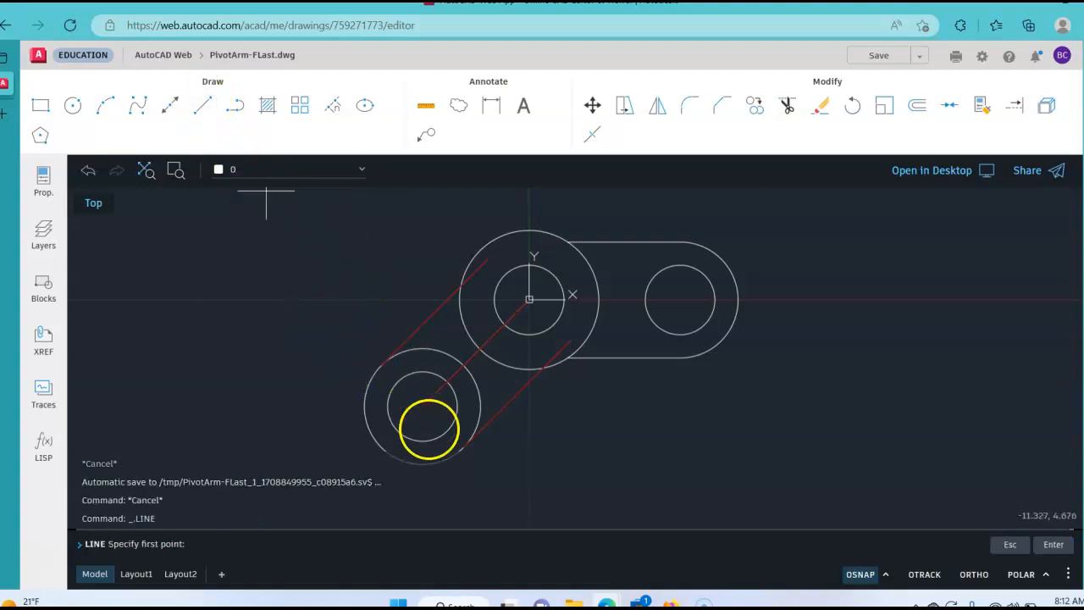
left_click(382, 365)
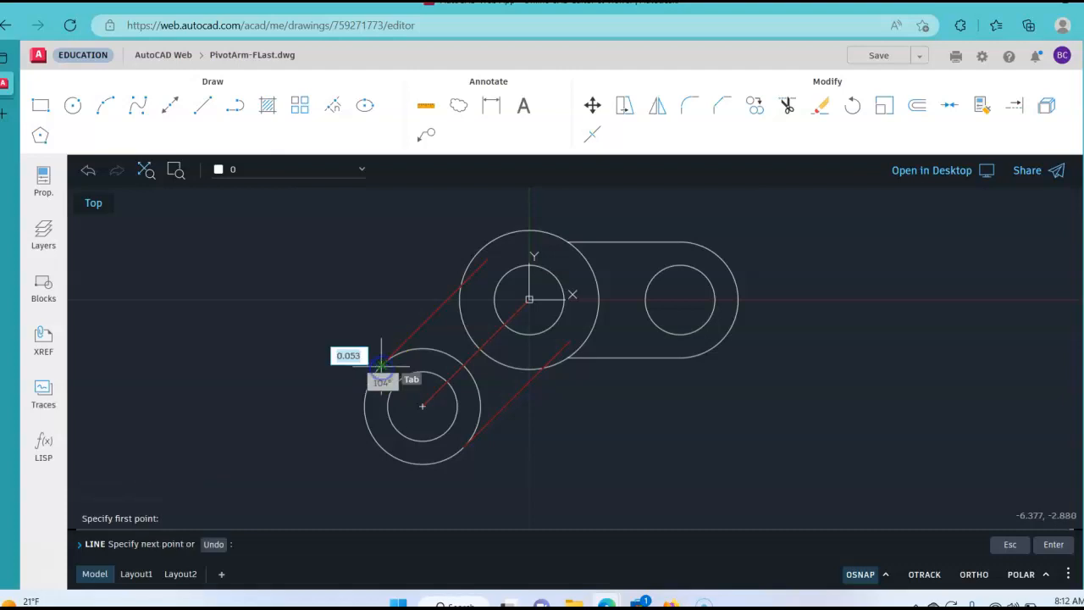
left_click(460, 286)
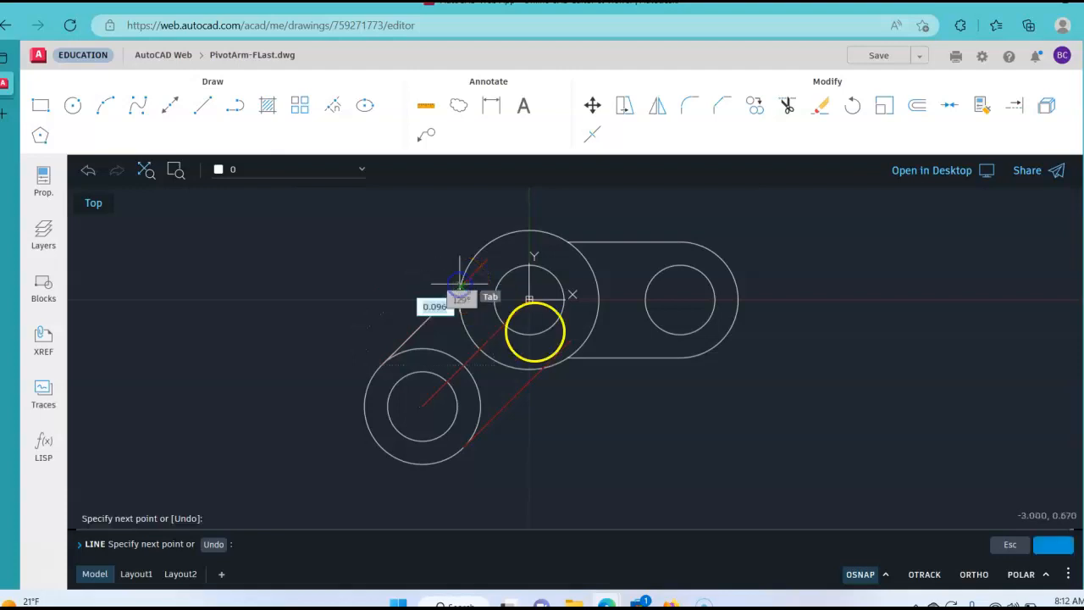
right_click(382, 261)
left_click(400, 273)
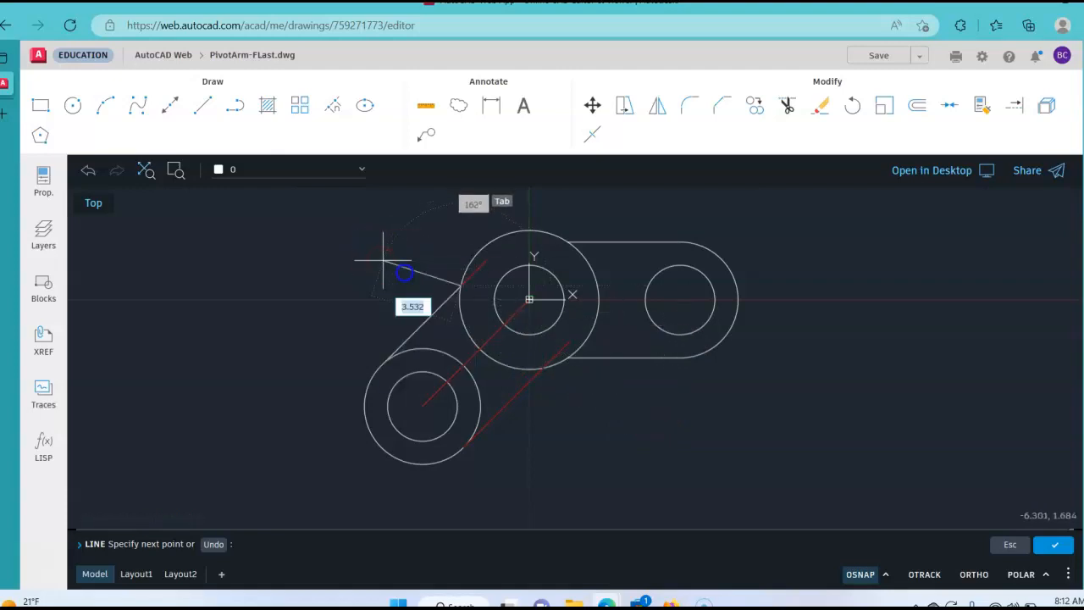
Draw a line over the lower-right offset line from the lower-left outer circle to the hub's outer circle
right_click(617, 388)
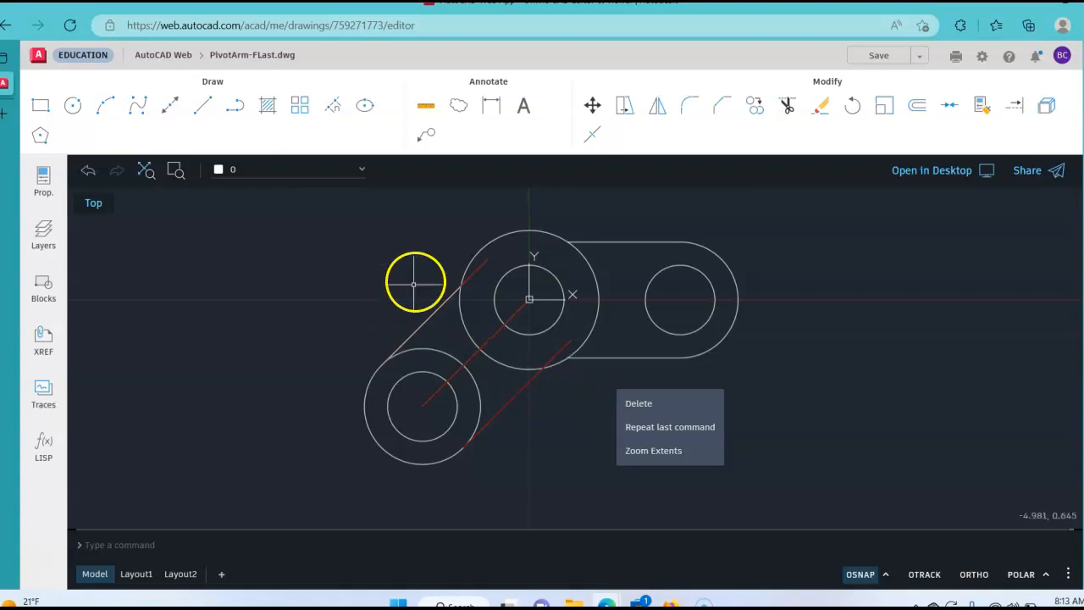
left_click(648, 428)
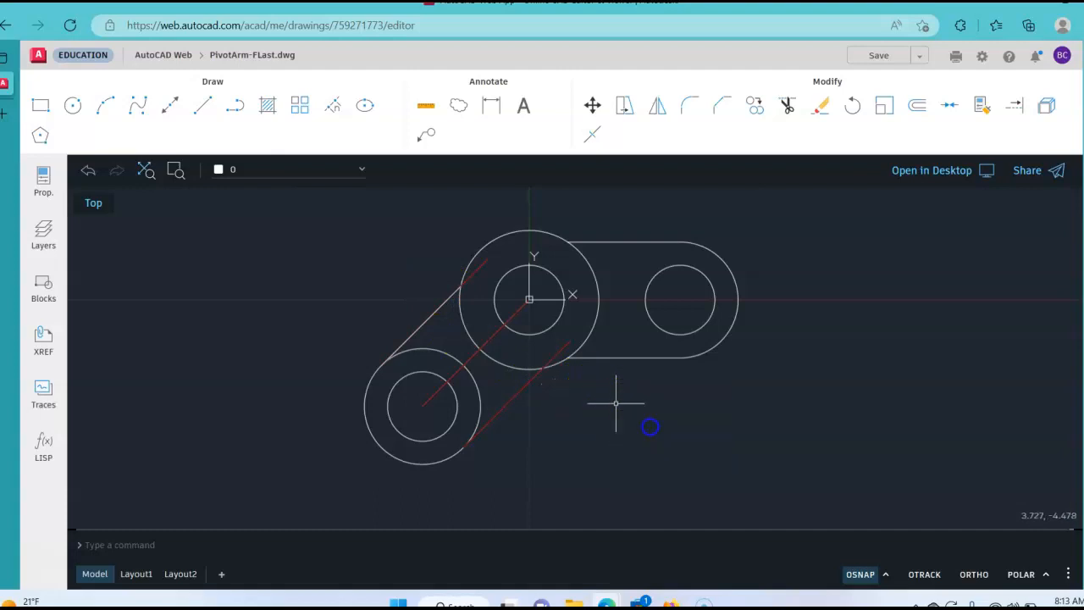
left_click(464, 447)
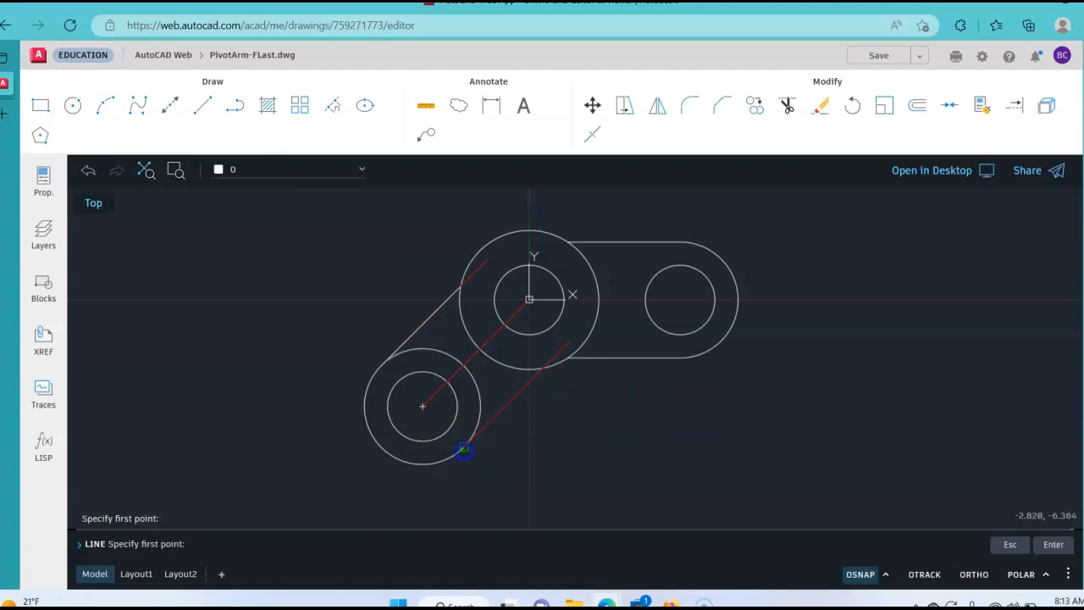
left_click(542, 369)
right_click(625, 407)
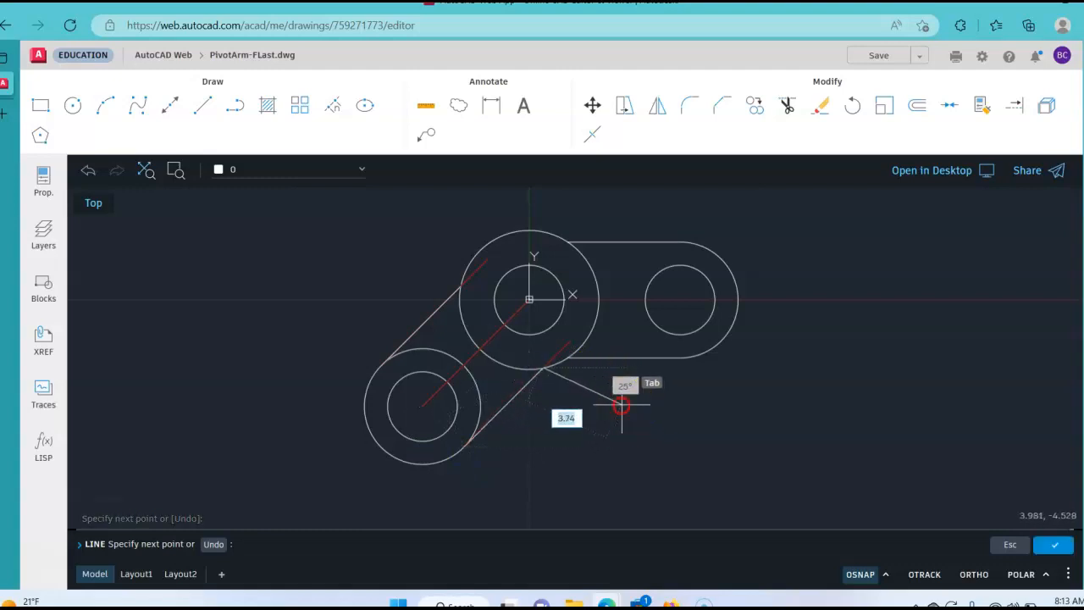
left_click(644, 420)
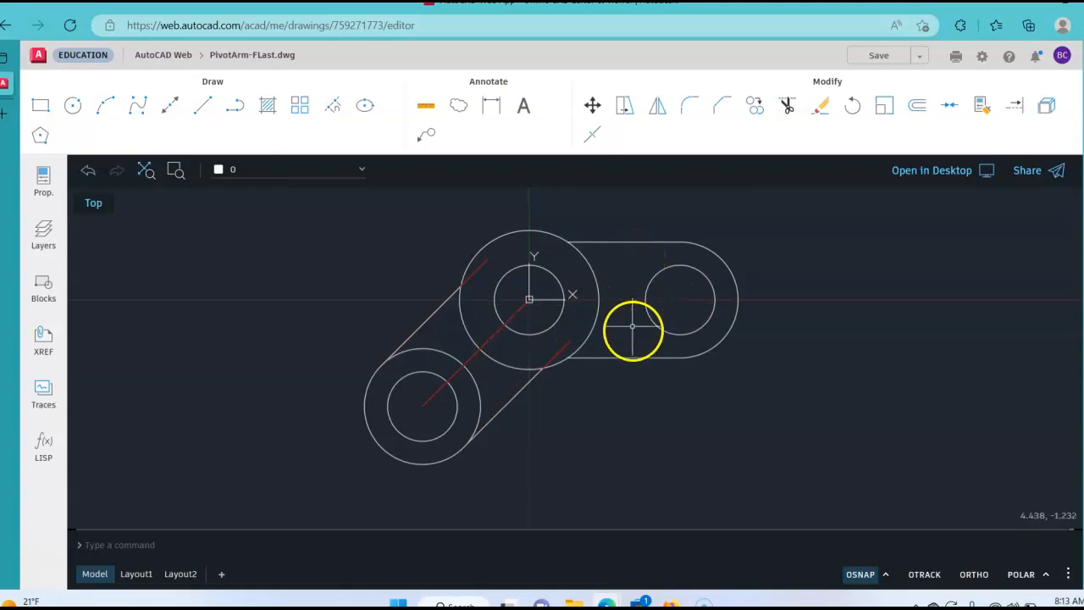
Turn off the Construction Line layer and trim the part of the lower-left outer circle that lies inside the angled arm
left_click(43, 233)
left_click(241, 243)
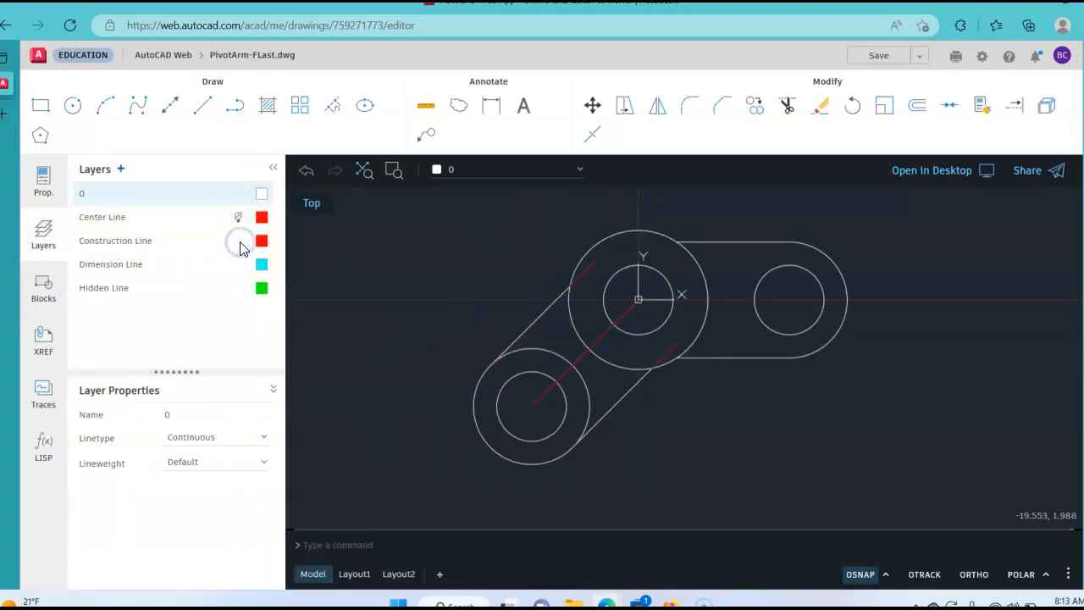
left_click(18, 233)
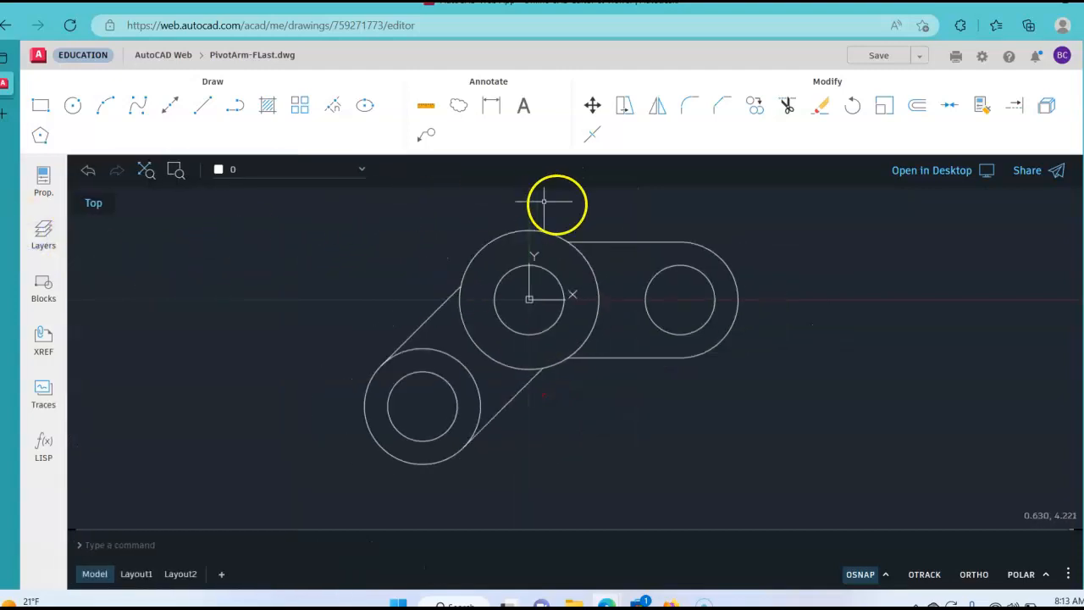
left_click(787, 106)
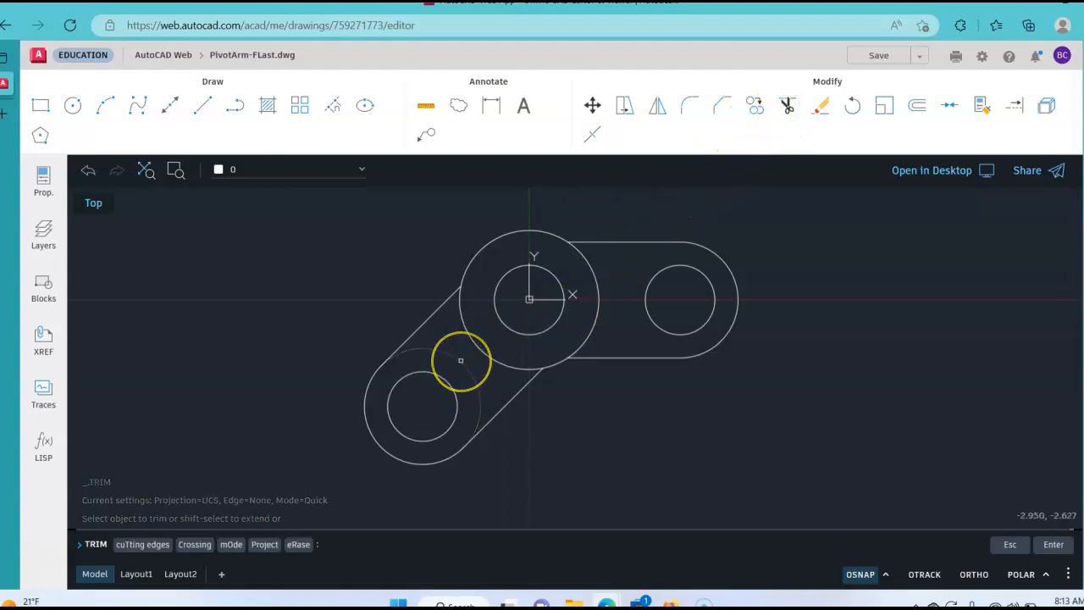
left_click(461, 360)
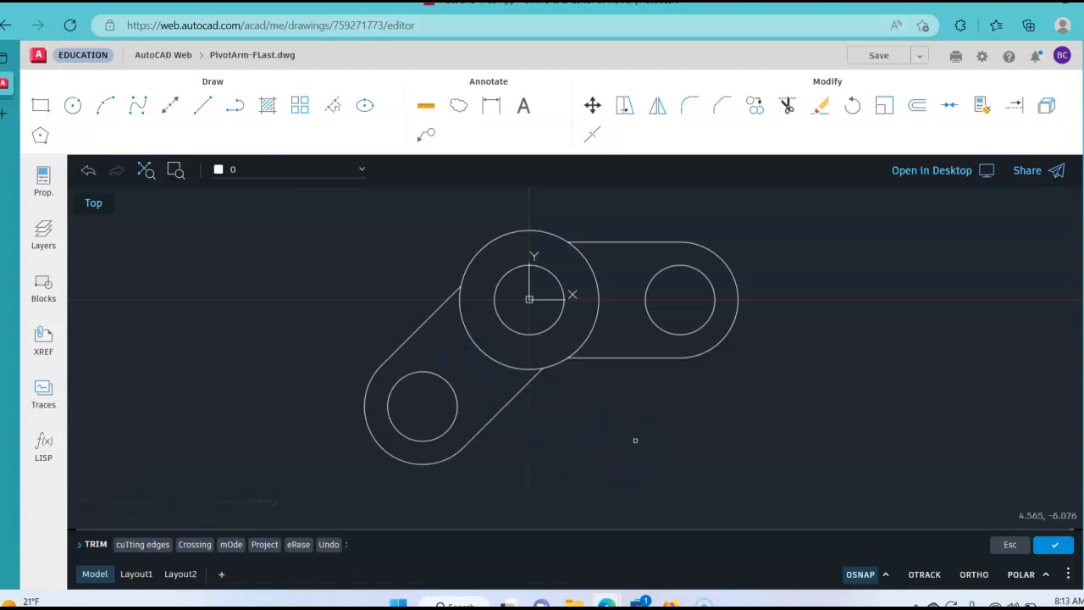
Turn the Center Line layer back on, leaving the Construction Line layer off
left_click(48, 240)
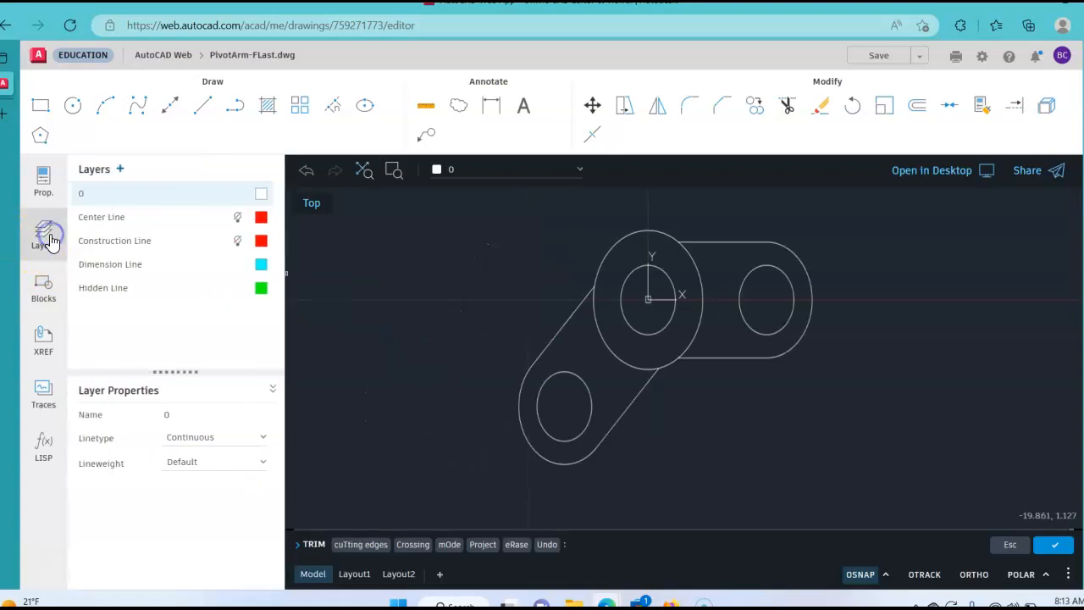
left_click(239, 218)
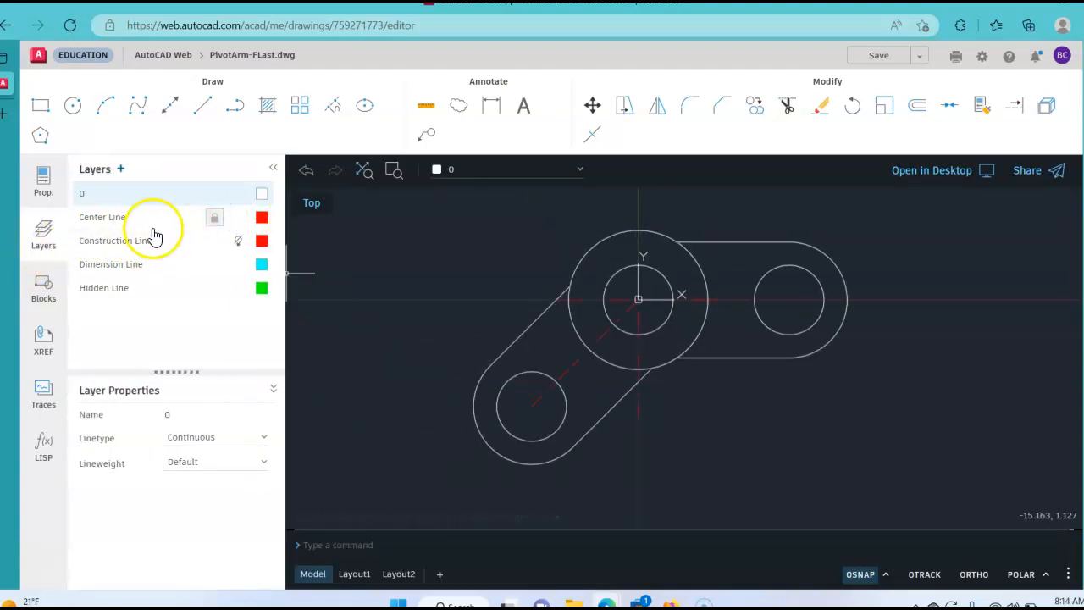
left_click(38, 232)
left_click(38, 232)
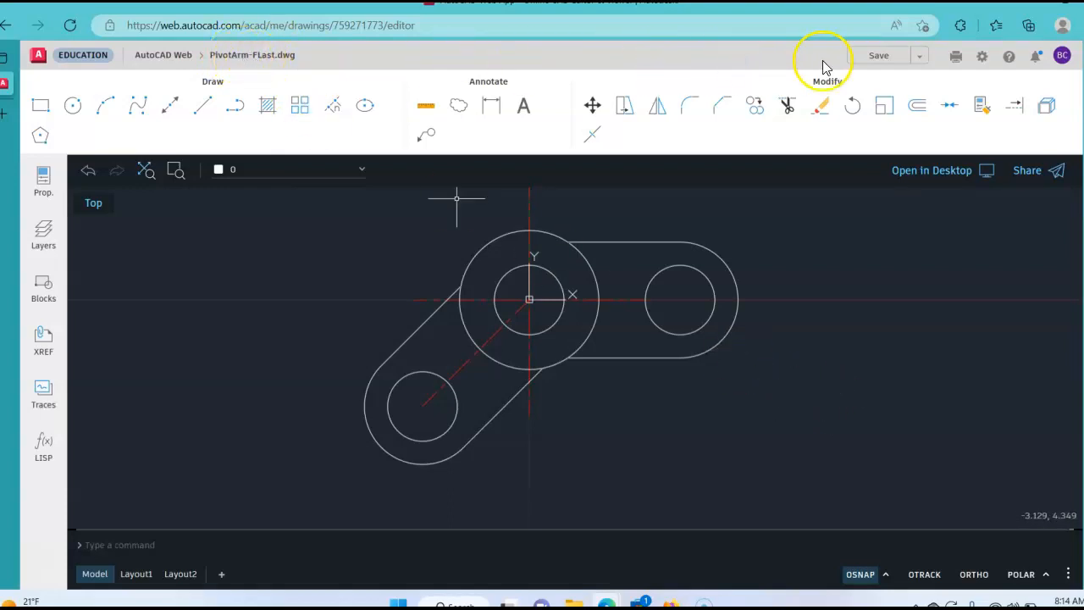
Save the drawing and download PivotArm-FLast.dwg from the AutoCAD Web file list
left_click(881, 59)
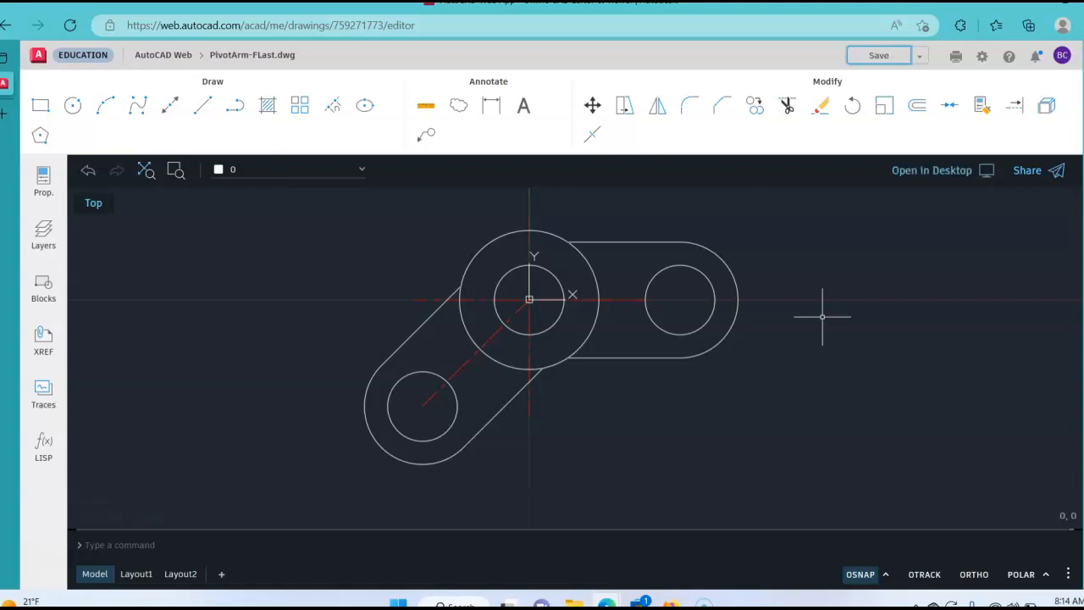
left_click(172, 57)
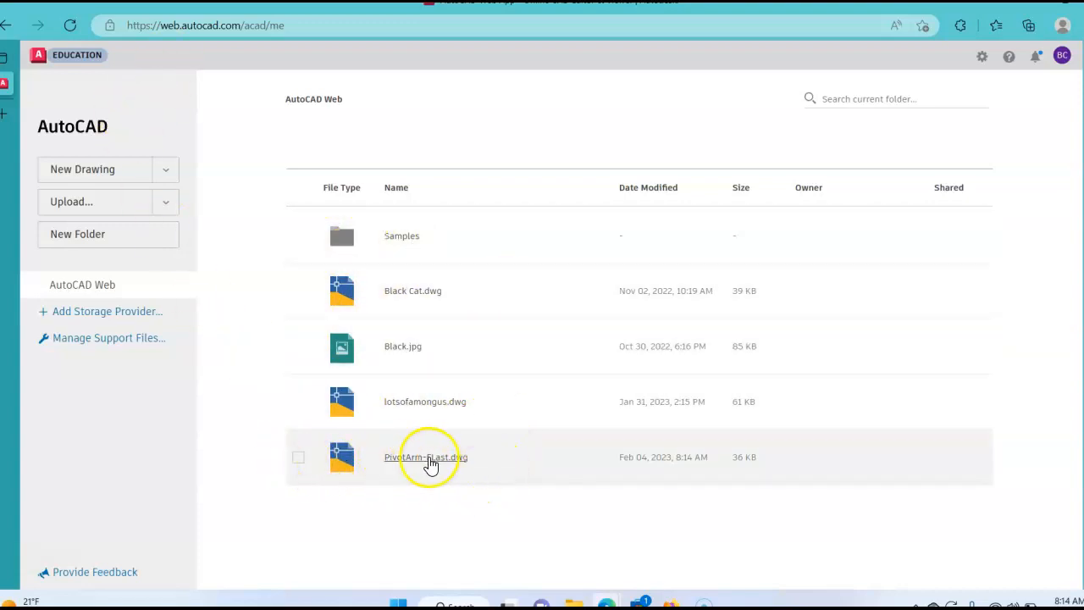
left_click(298, 459)
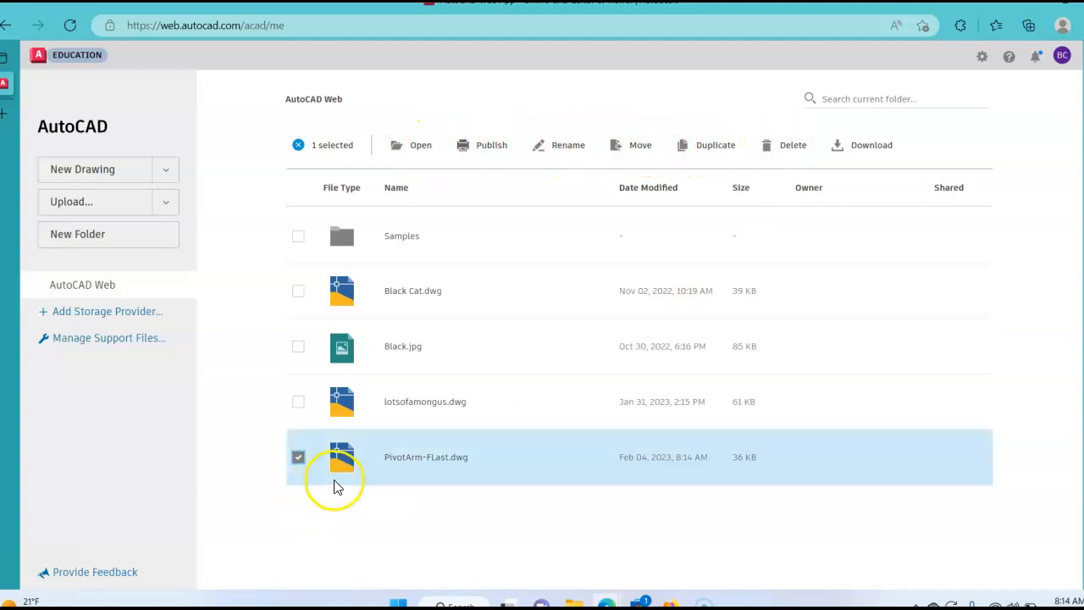
left_click(876, 154)
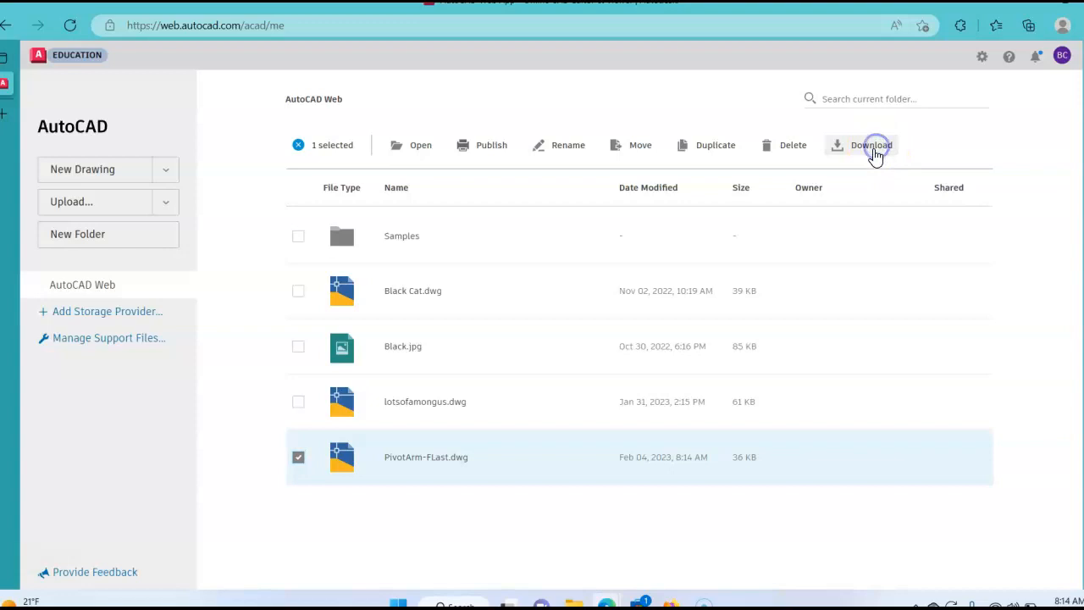